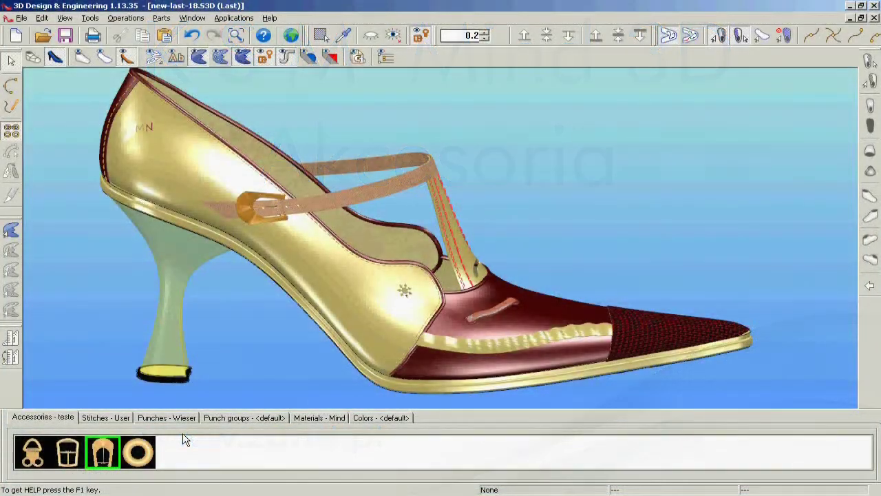
Step: Create a new blank accessory design from the Accessories panel's context menu
right_click(172, 435)
left_click(194, 393)
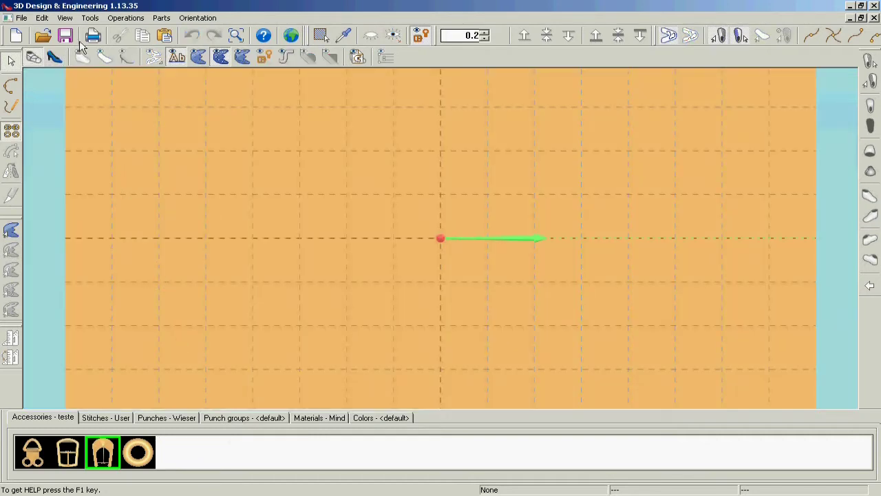
Step: Draw a rectangle around the centre of the canvas
left_click(90, 18)
mouse_move(114, 31)
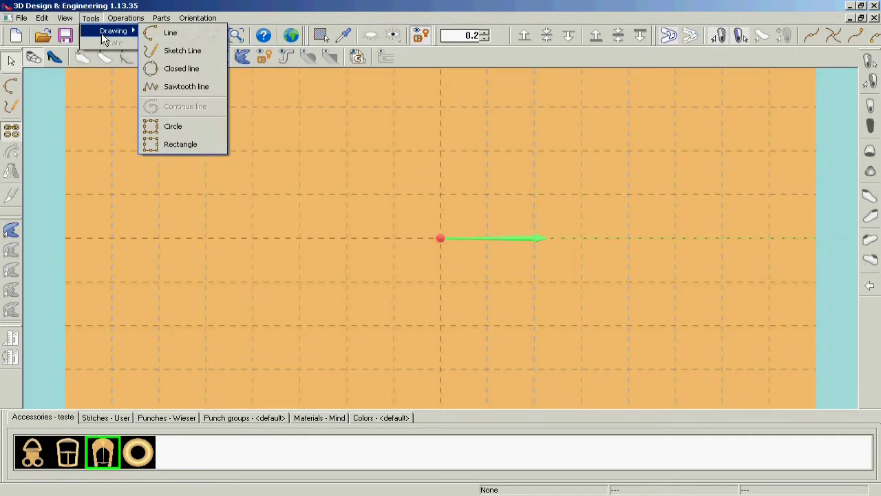
left_click(195, 144)
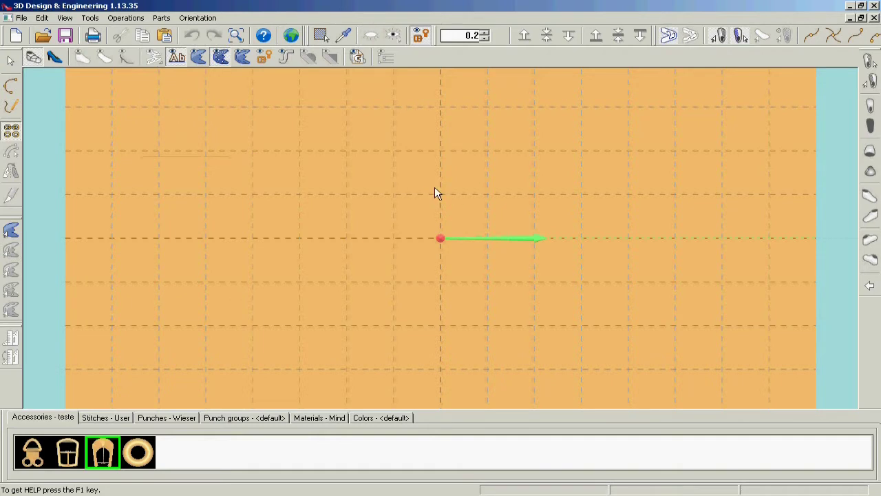
left_click_drag(405, 185, 520, 283)
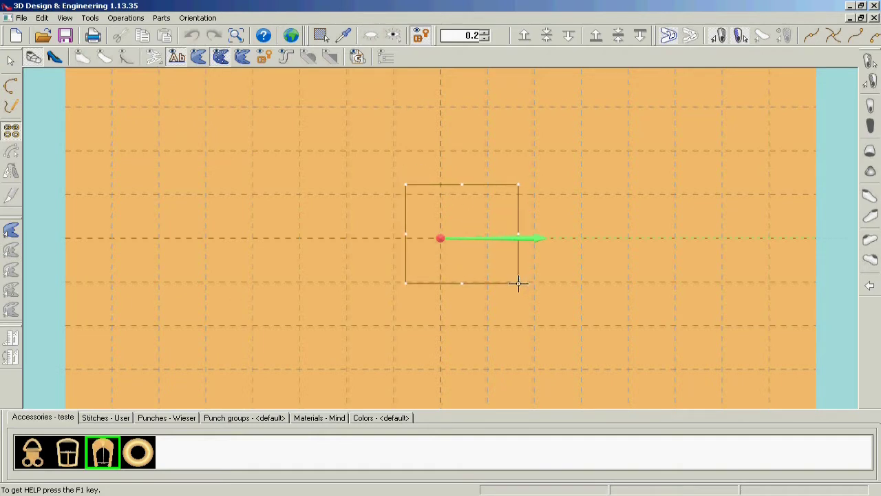
Step: Offset the rectangle by -2 mm to create a nested inner rectangle
scroll(505, 240, "up", 1)
left_click(11, 153)
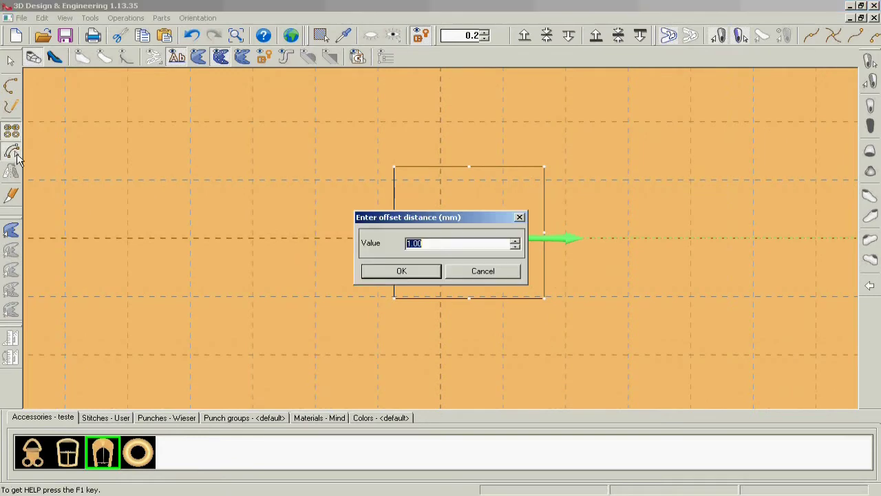
type("-2")
left_click(410, 273)
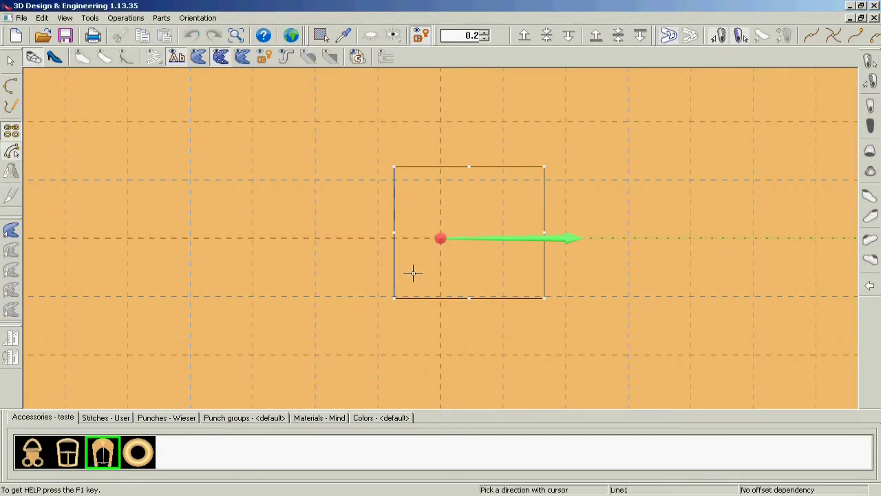
right_click(417, 254)
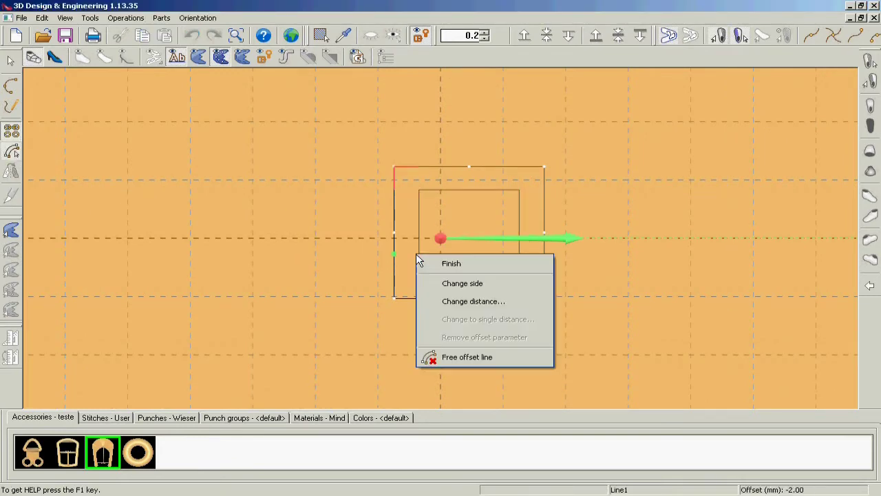
left_click(471, 269)
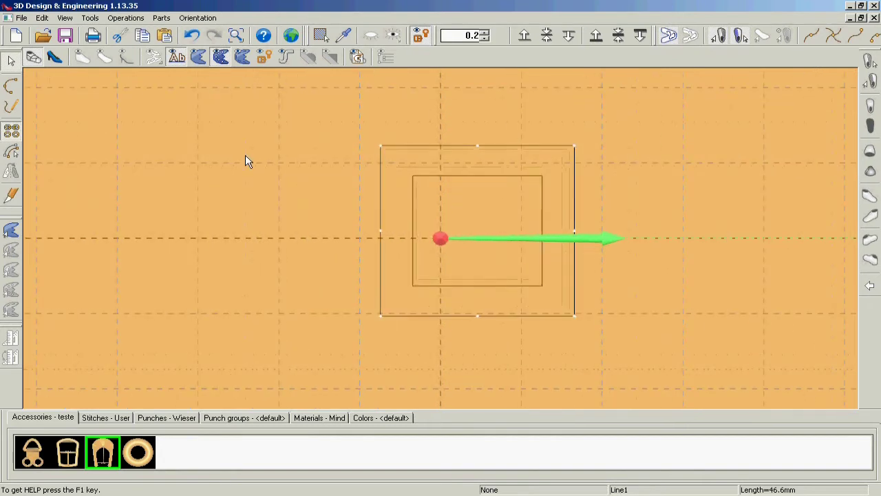
Step: Draw a horizontal line across the inner rectangle
left_click(12, 87)
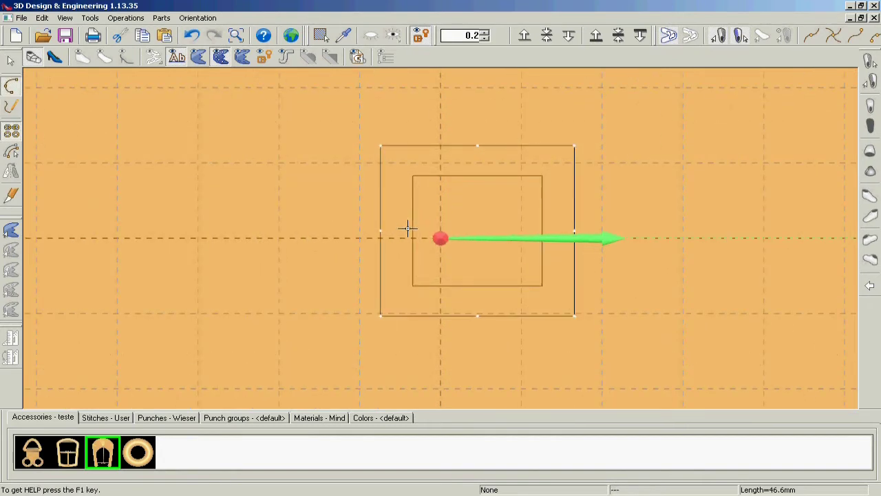
left_click(407, 219)
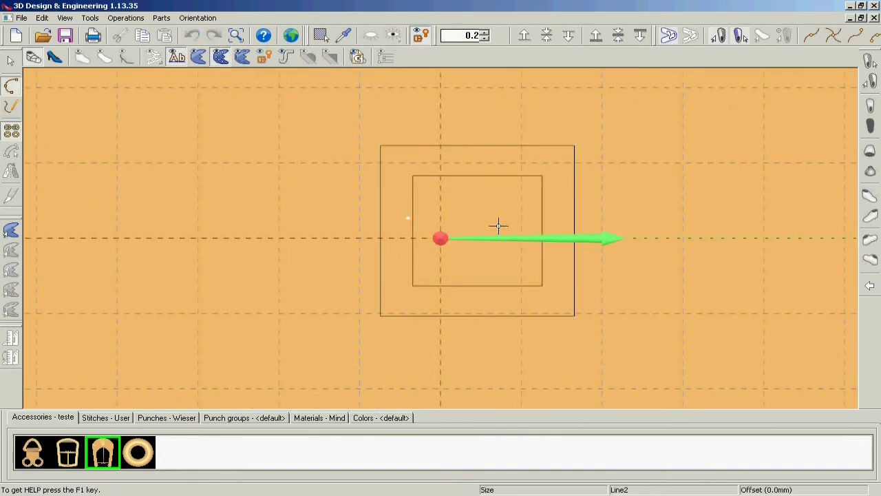
left_click(551, 221)
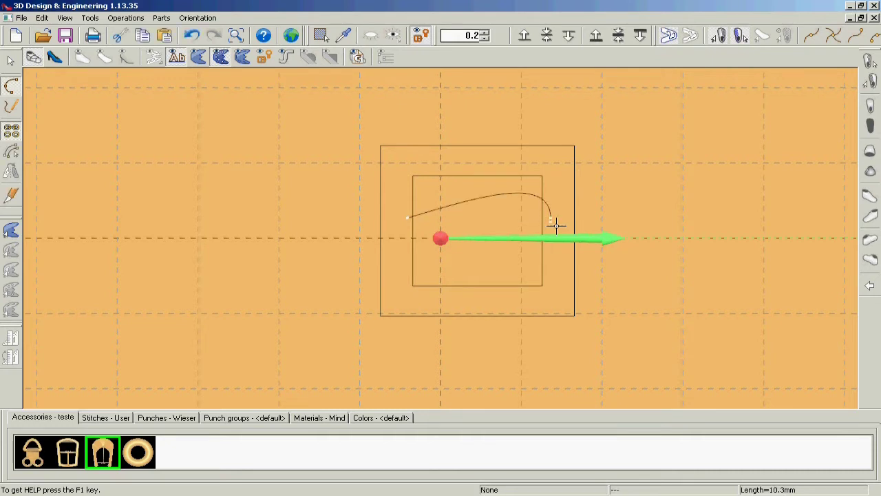
key("Escape")
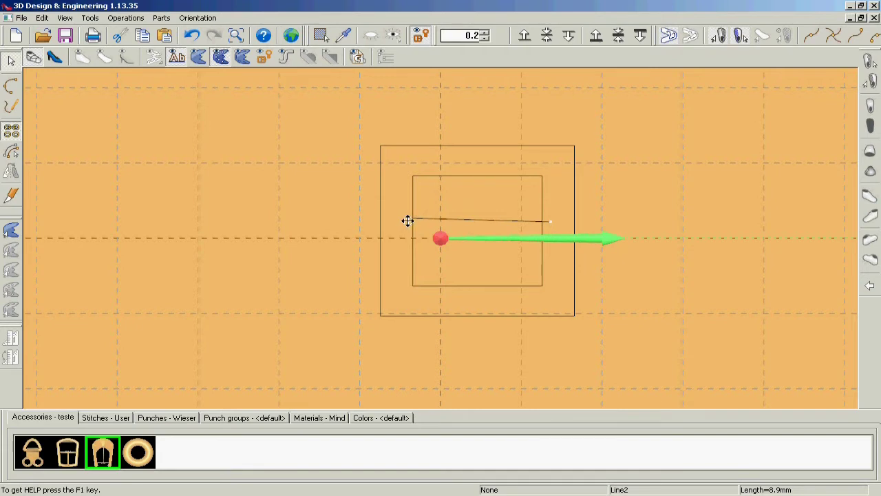
left_click_drag(409, 218, 409, 229)
Step: Offset the line by 3 mm to add a parallel copy, then shift both lines up
left_click(11, 151)
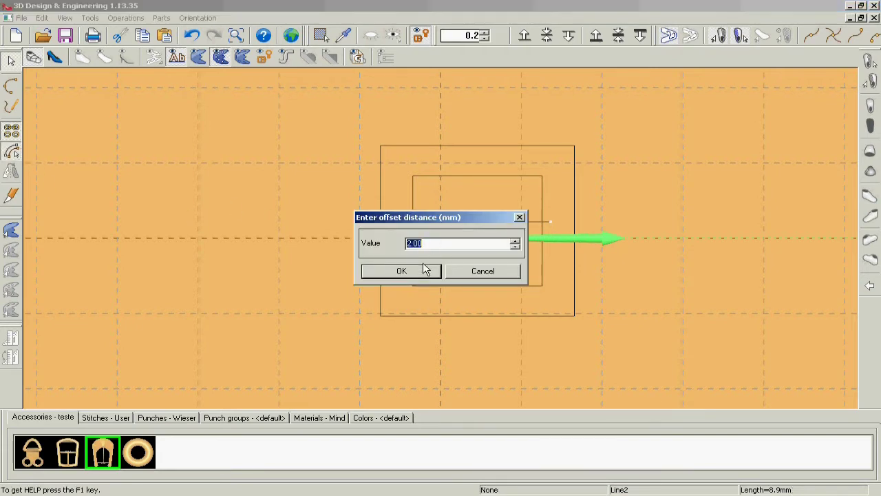
type("3")
left_click(417, 270)
right_click(480, 251)
left_click(513, 260)
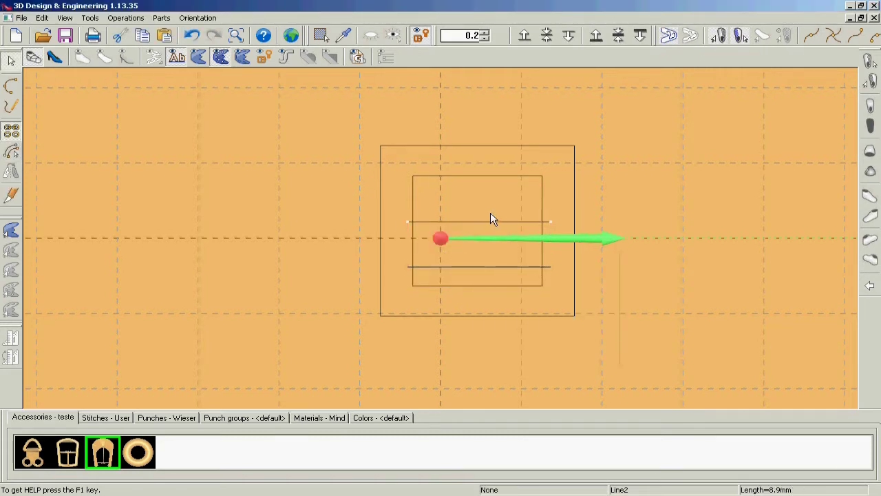
left_click_drag(492, 221, 493, 210)
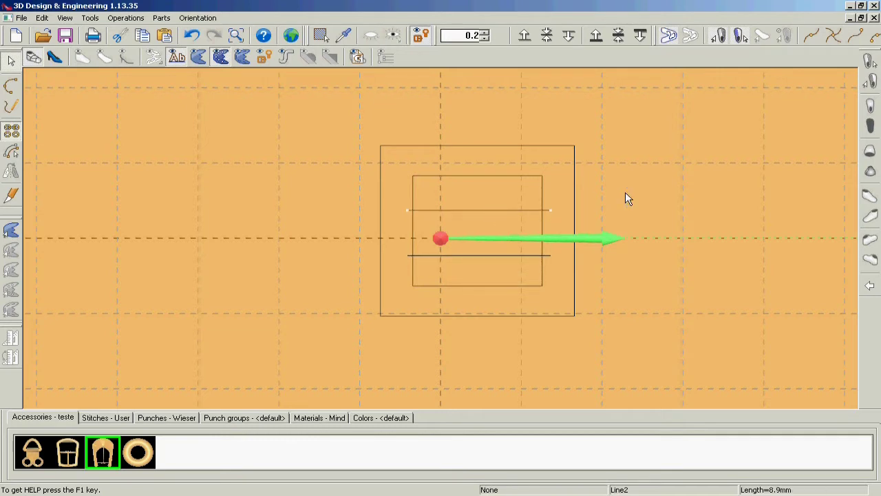
Step: Draw two short, closely spaced vertical lines down from the inner rectangle's top edge
left_click(10, 86)
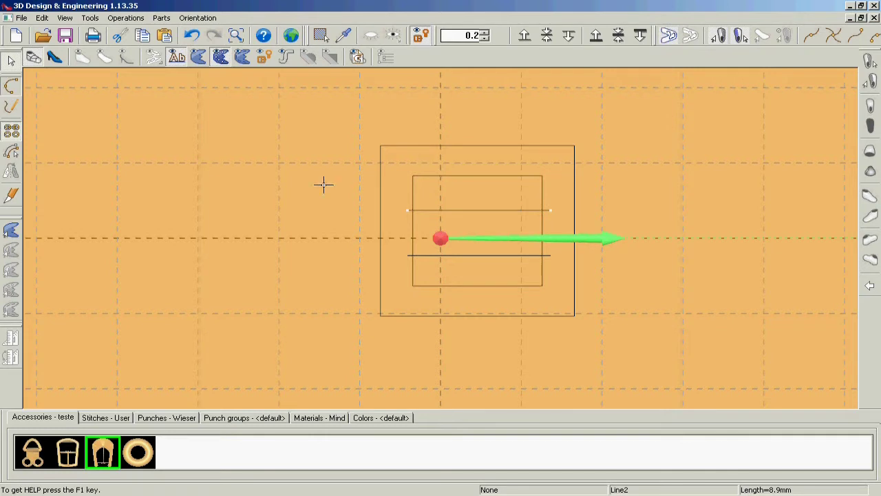
left_click(471, 176)
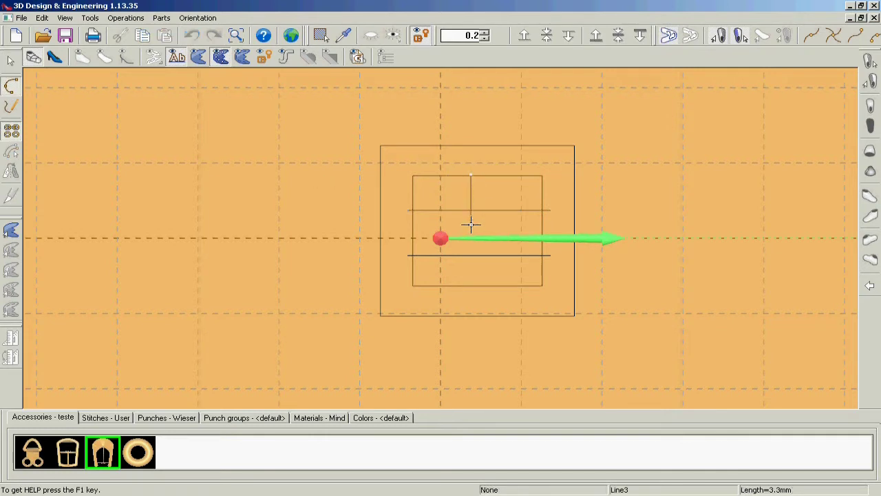
double_click(471, 224)
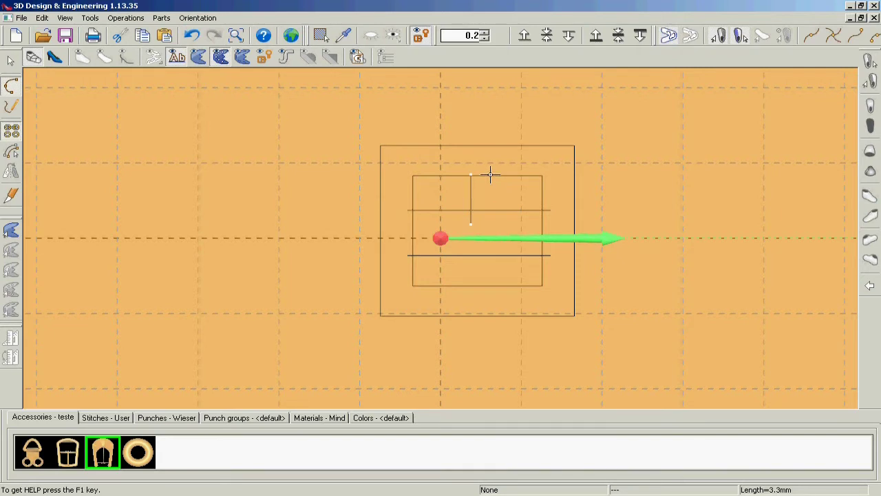
left_click(482, 174)
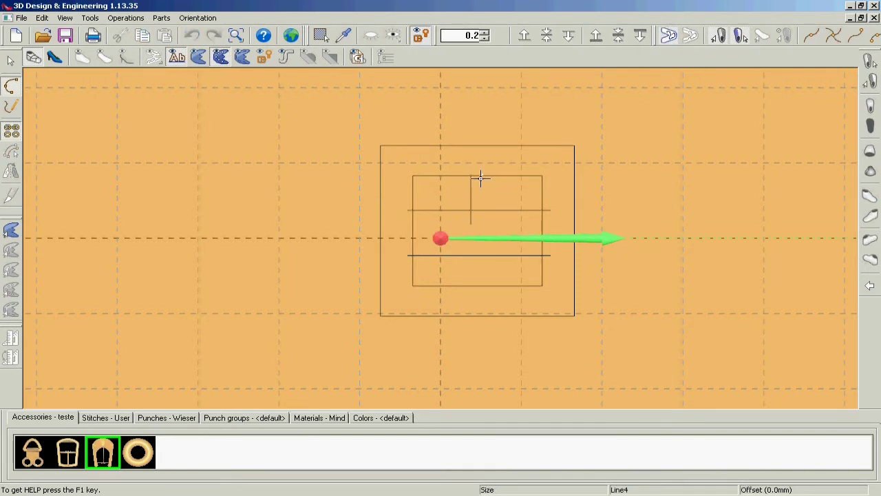
double_click(482, 225)
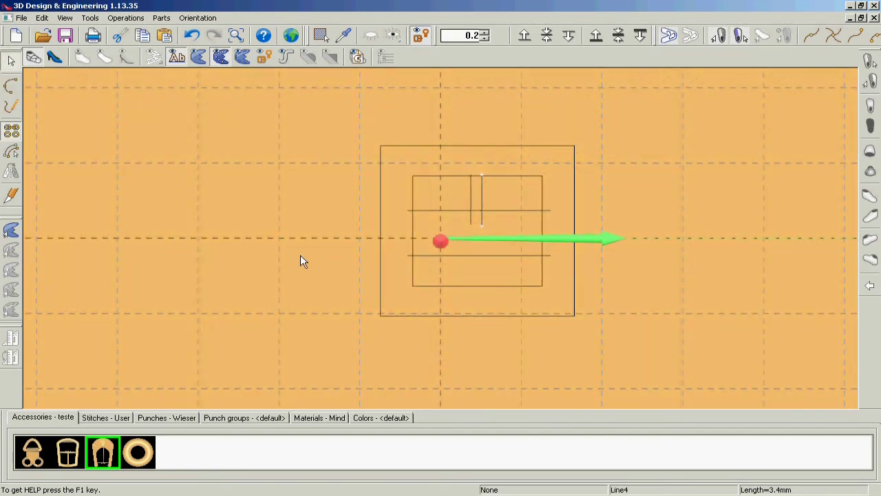
Step: Start a new 6.0 mm line near the origin and tilt the view into perspective
left_click(11, 105)
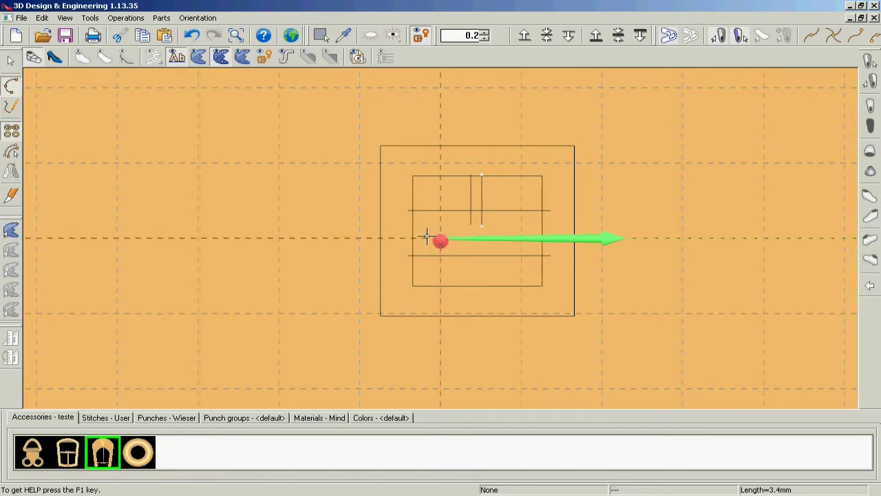
left_click(427, 236)
mouse_move(514, 290)
middle_mouse_down()
mouse_move(506, 267)
mouse_move(506, 301)
mouse_move(480, 327)
middle_mouse_up()
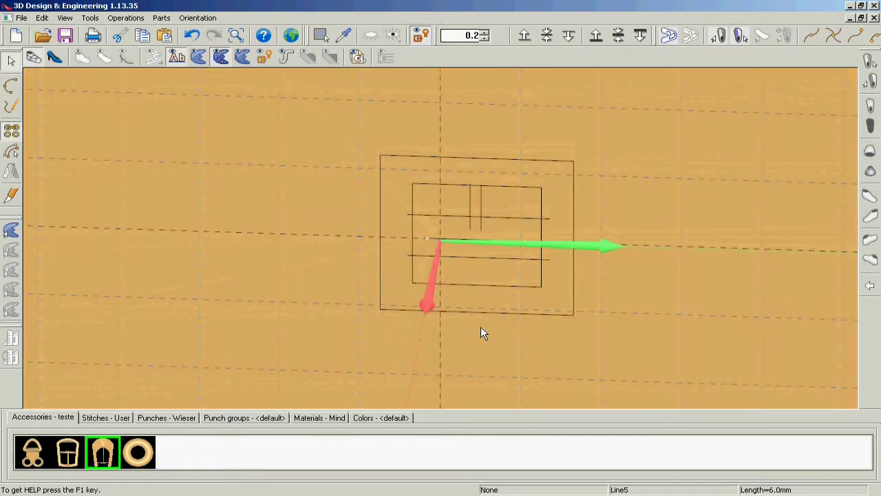
Step: Place 3 evenly spaced round punches along the middle line
left_click(172, 418)
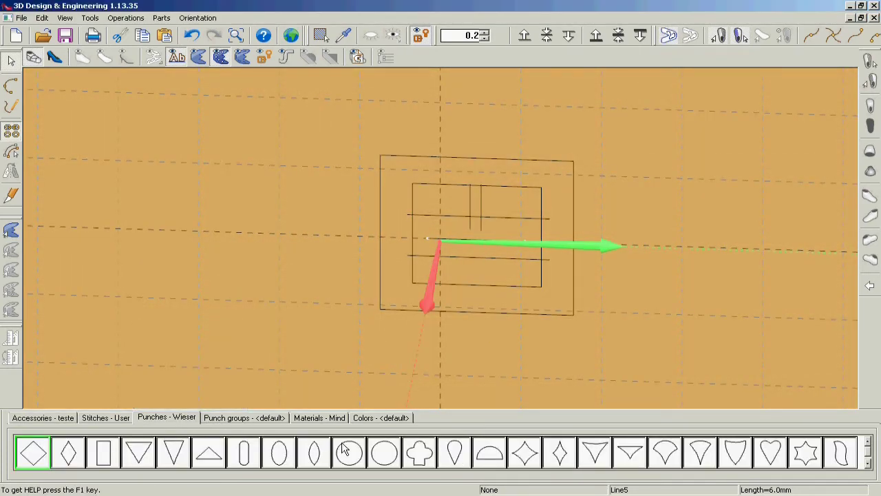
left_click(385, 452)
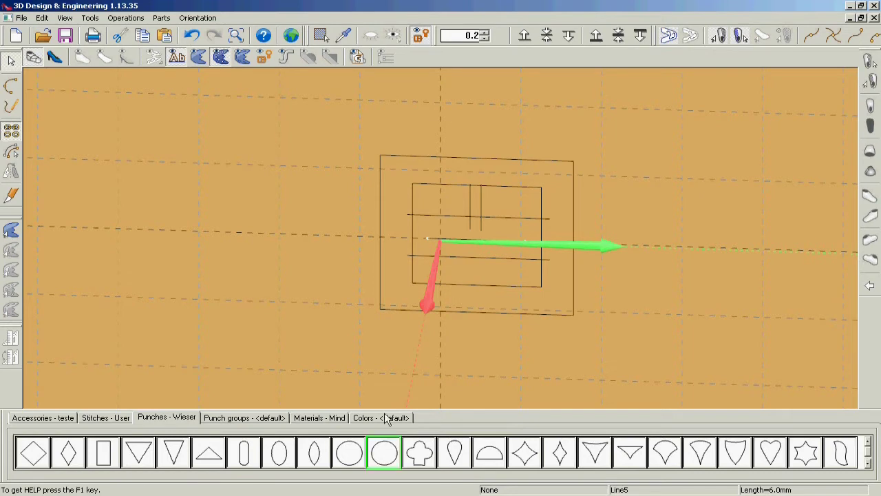
left_click(419, 240)
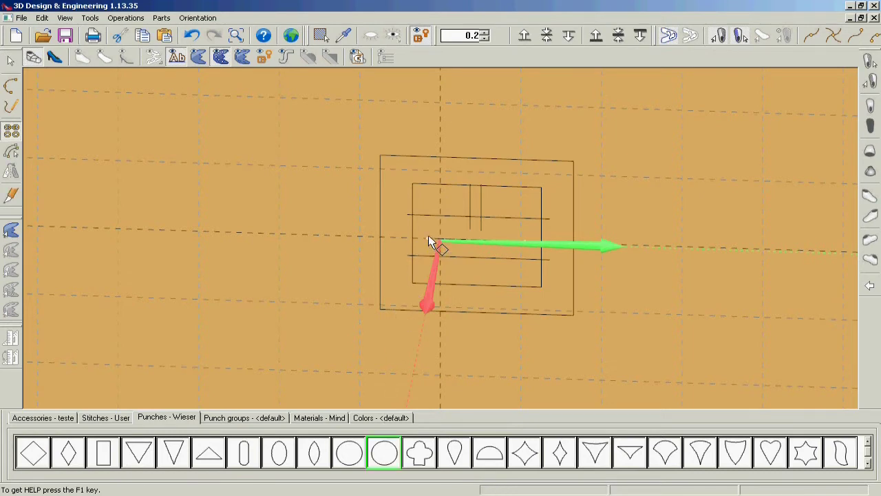
left_click(429, 237)
left_click_drag(513, 191, 484, 192)
type("3")
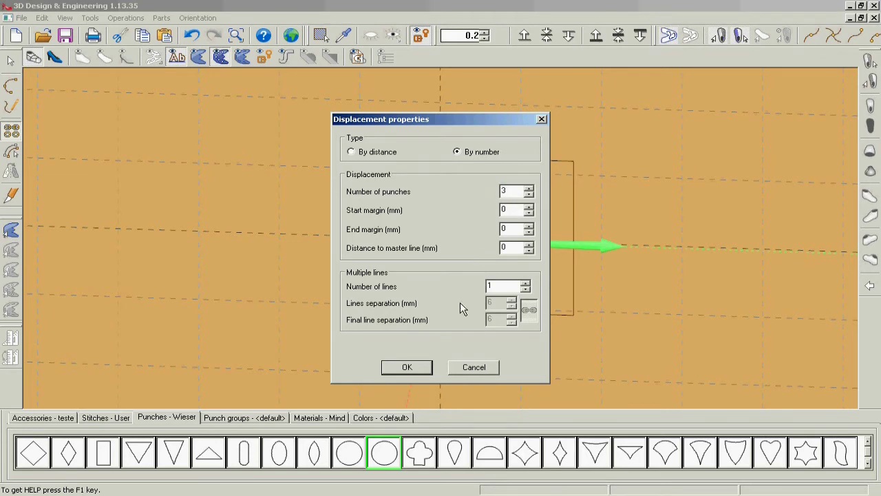
left_click(407, 369)
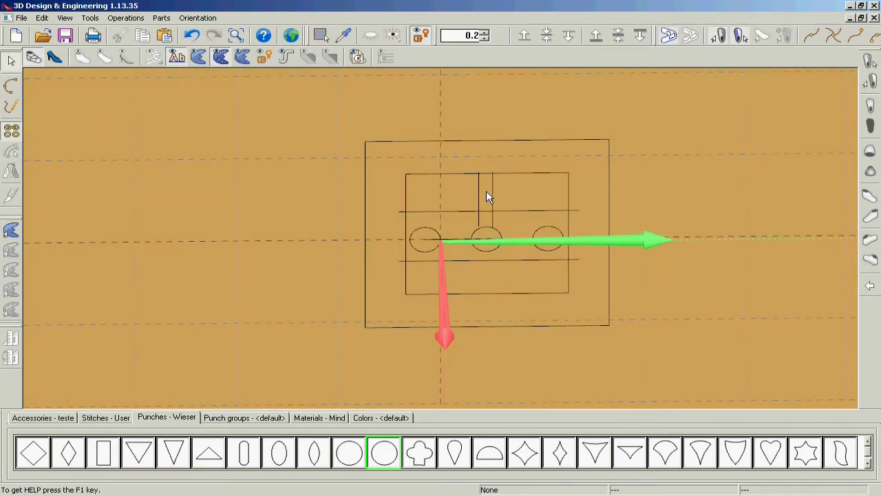
Step: Finish the outer buckle outline as a solid part
left_click(364, 172)
right_click(387, 167)
left_click(414, 177)
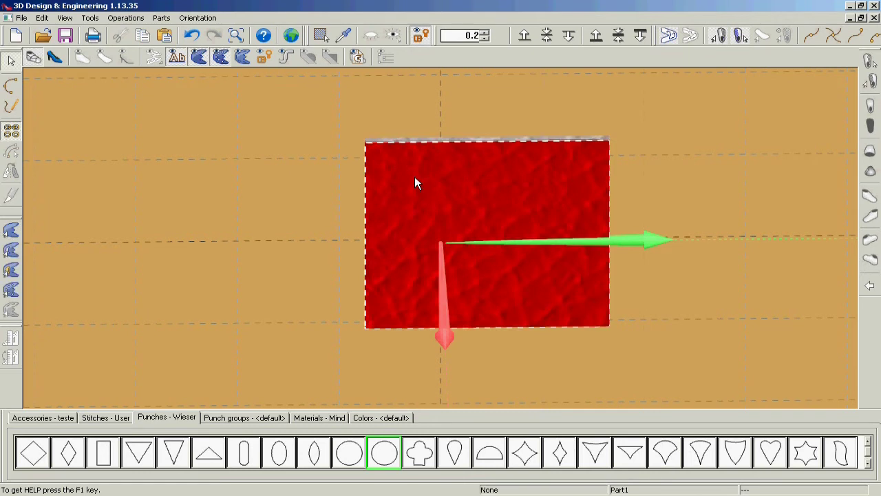
Step: Cut the upper rectangle out of the part as a slot
left_click(16, 248)
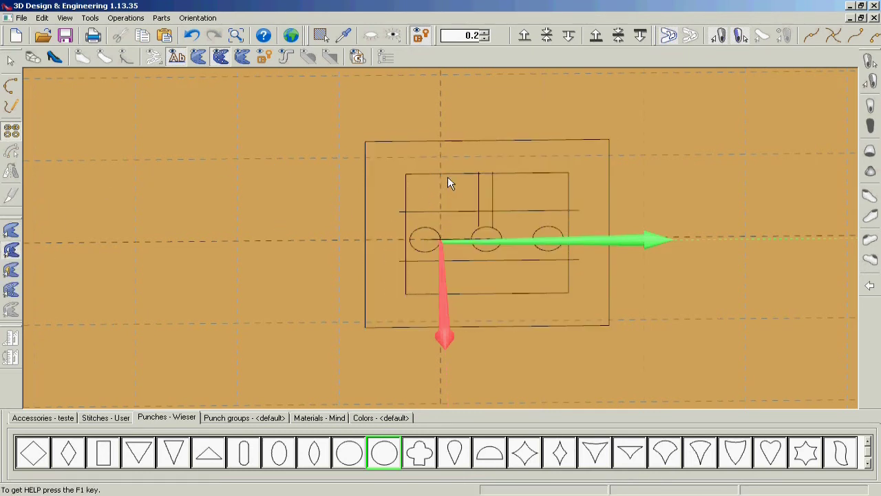
left_click(467, 210)
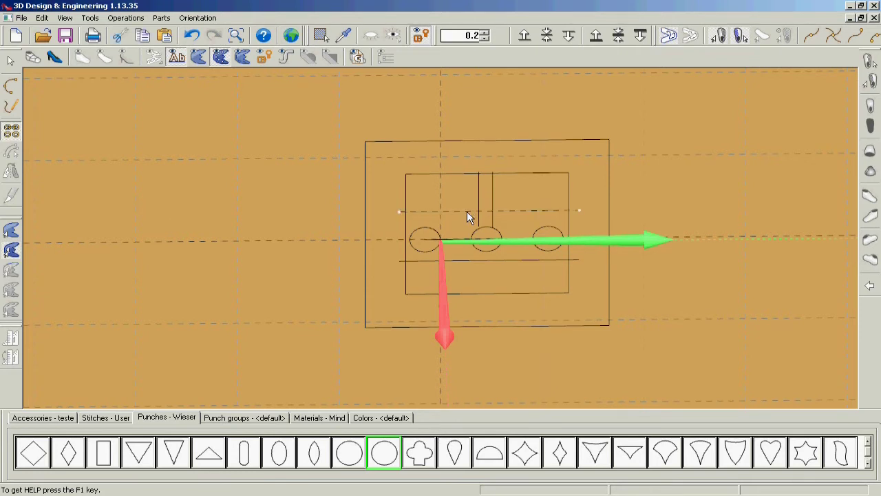
left_click(408, 189)
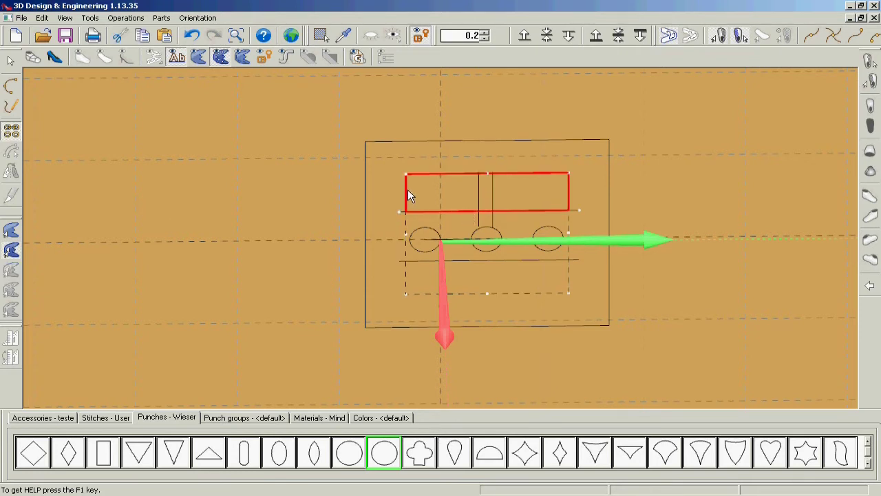
right_click(407, 190)
left_click(455, 209)
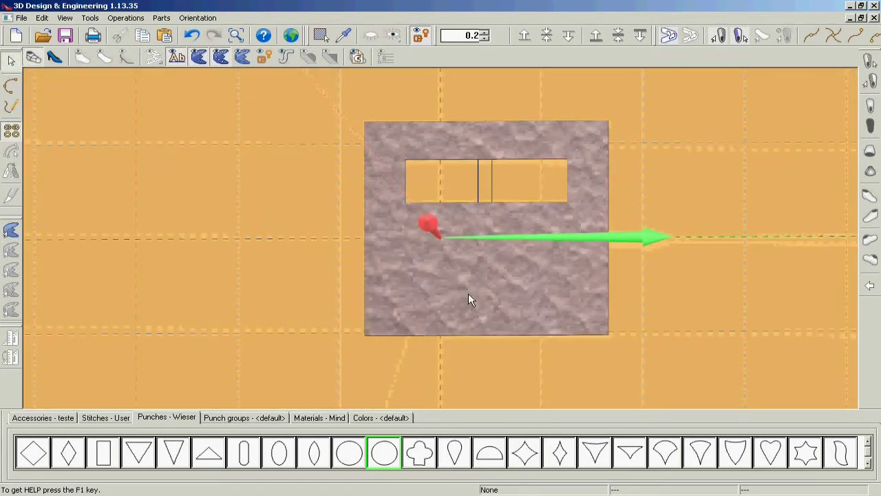
Step: Cut the lower rectangle out of the part as a second slot
left_click(468, 299)
left_click(11, 268)
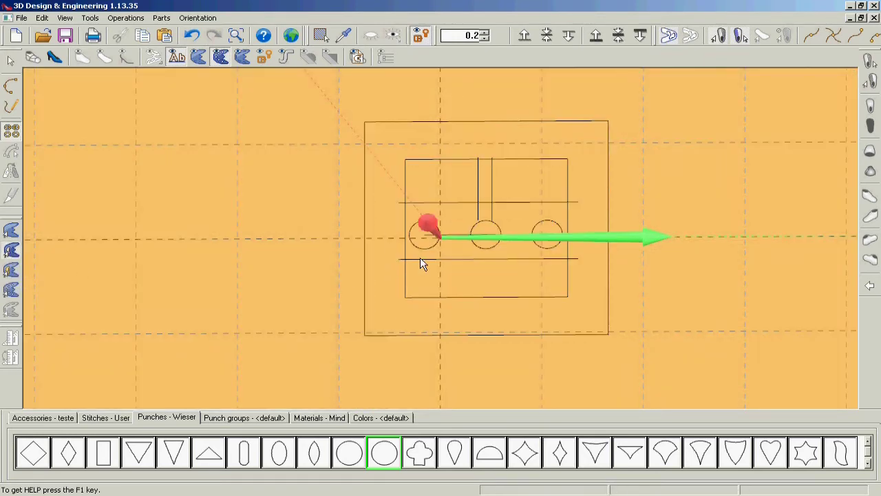
left_click(440, 298)
right_click(485, 270)
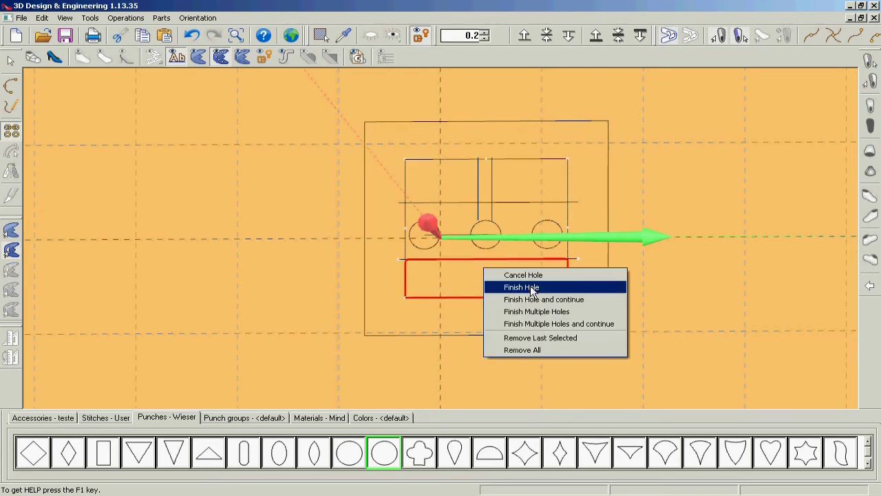
left_click(529, 287)
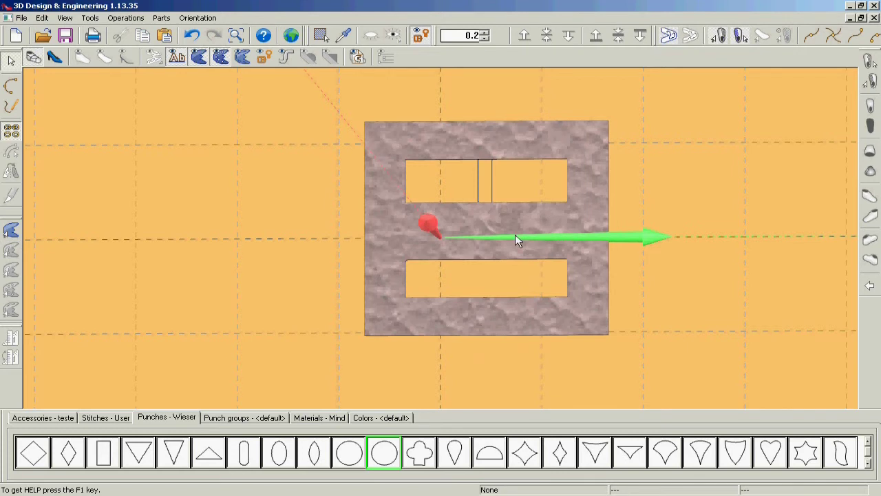
left_click(512, 225)
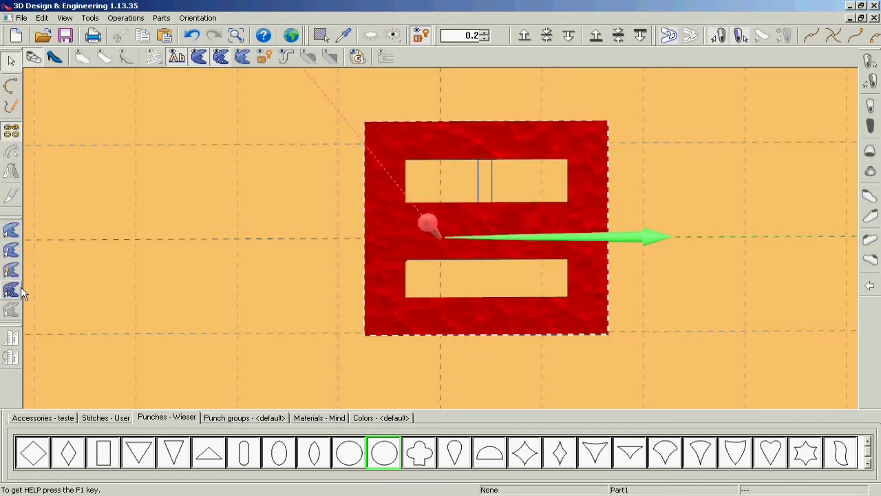
left_click(20, 290)
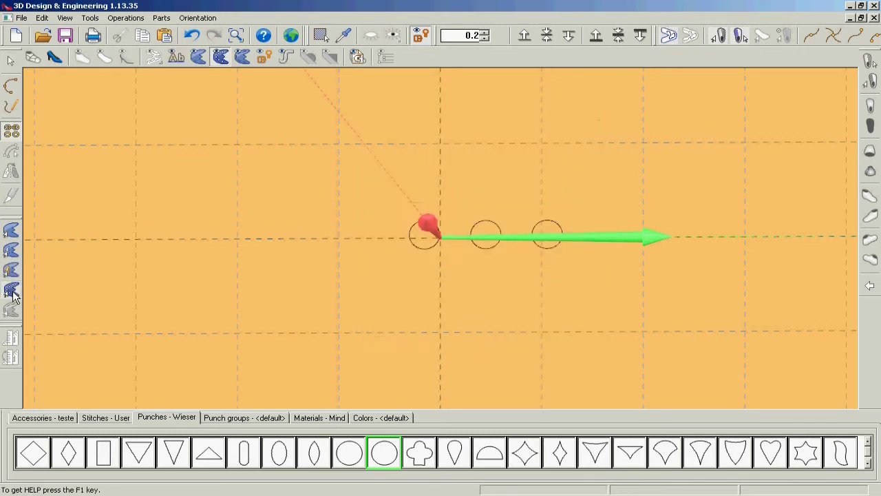
Step: Punch the three round holes through the buckle part
right_click(429, 251)
left_click(456, 268)
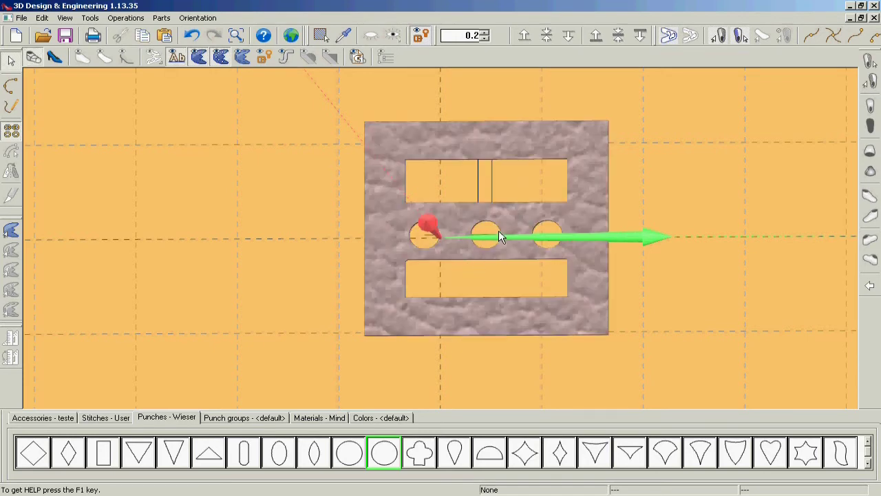
mouse_move(500, 236)
middle_mouse_down()
mouse_move(515, 200)
mouse_move(499, 237)
middle_mouse_up()
Step: Give the part's outer edge a round edge in its properties
right_click(488, 310)
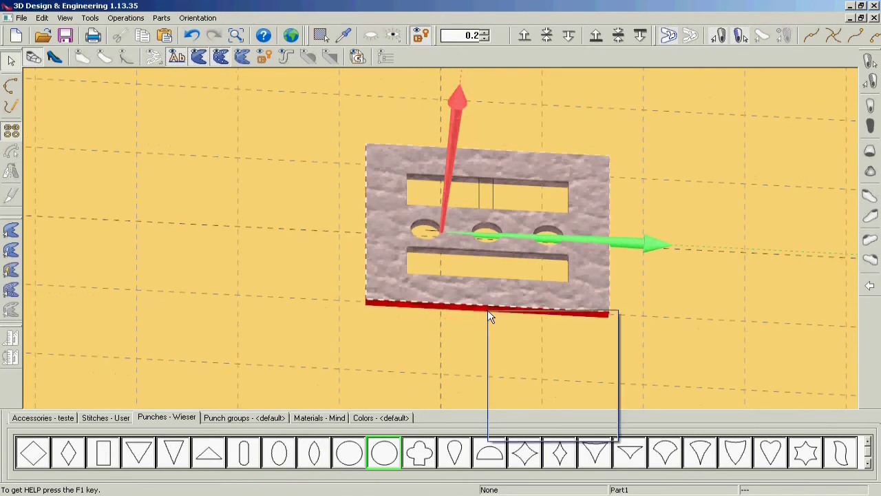
left_click(553, 410)
left_click(372, 258)
left_click(480, 384)
left_click(383, 384)
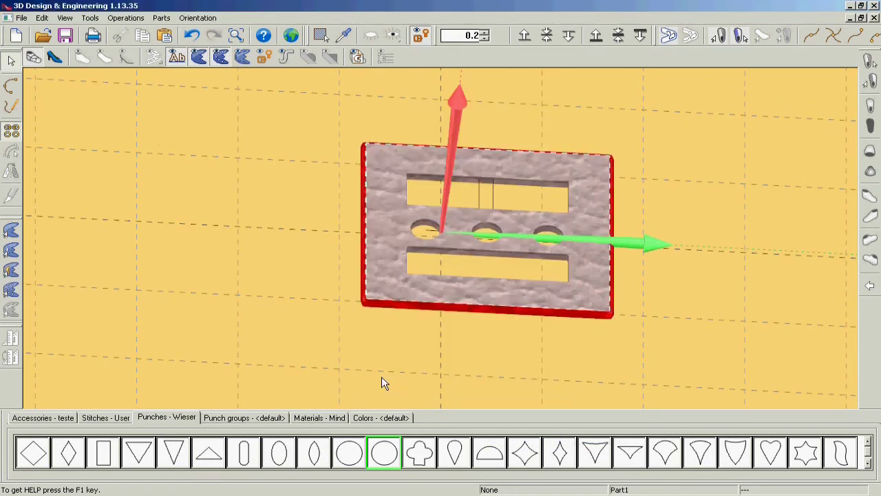
Step: Give the lower slot a round edge
left_click(447, 252)
right_click(448, 252)
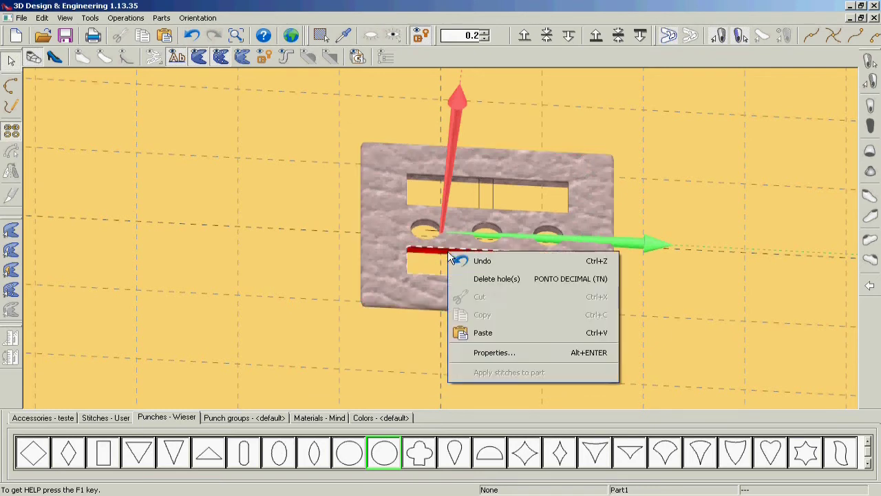
left_click(497, 356)
left_click(361, 262)
left_click(383, 383)
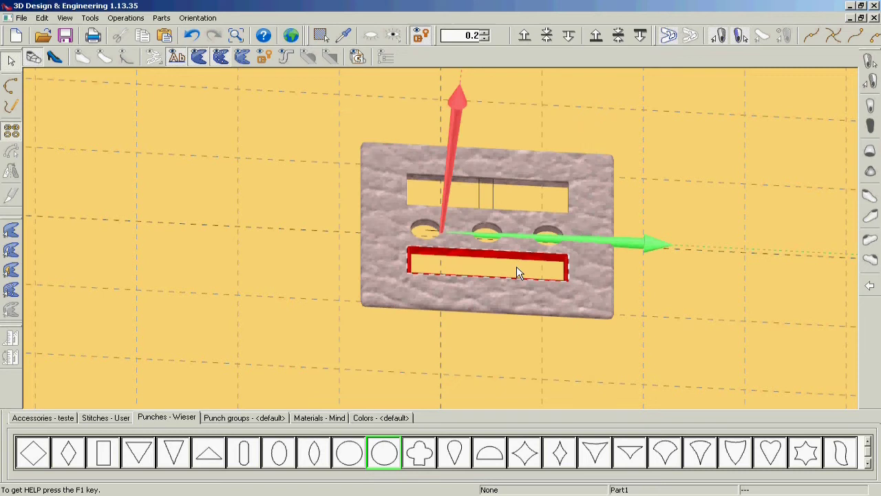
Step: Give the upper slot a round edge
left_click(525, 174)
right_click(525, 173)
left_click(558, 213)
left_click(361, 259)
Step: Confirm the upper slot's round edge and build a narrow centre bar inside the upper slot
left_click(383, 383)
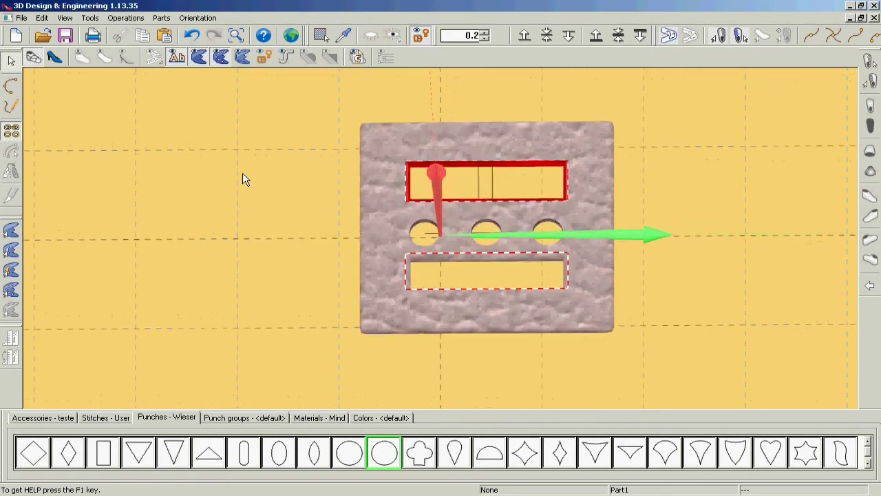
left_click(9, 235)
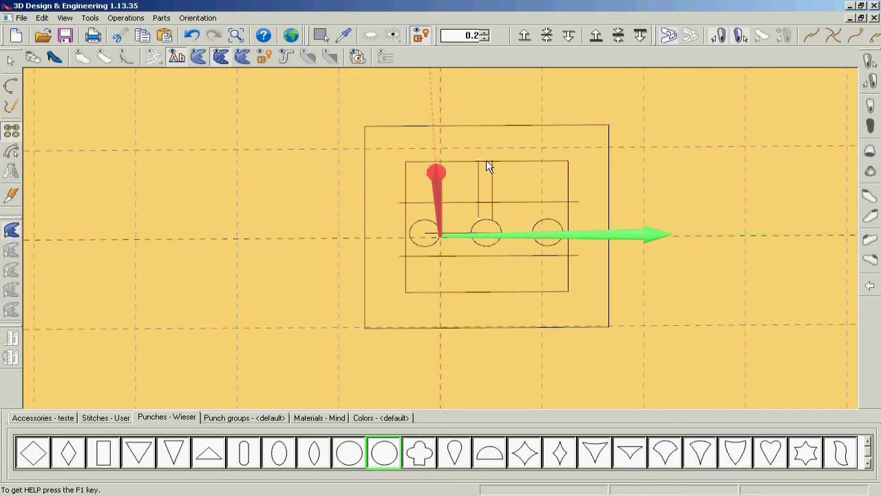
left_click(485, 162)
left_click(486, 164)
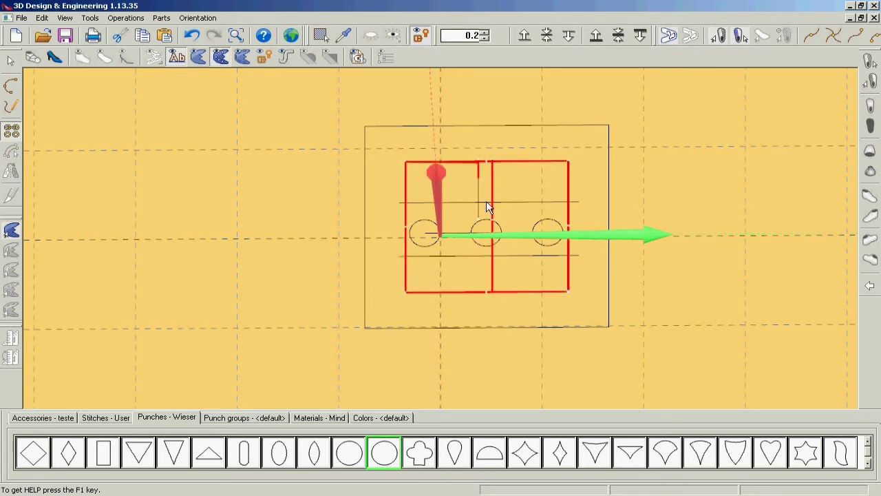
right_click(489, 183)
left_click(516, 200)
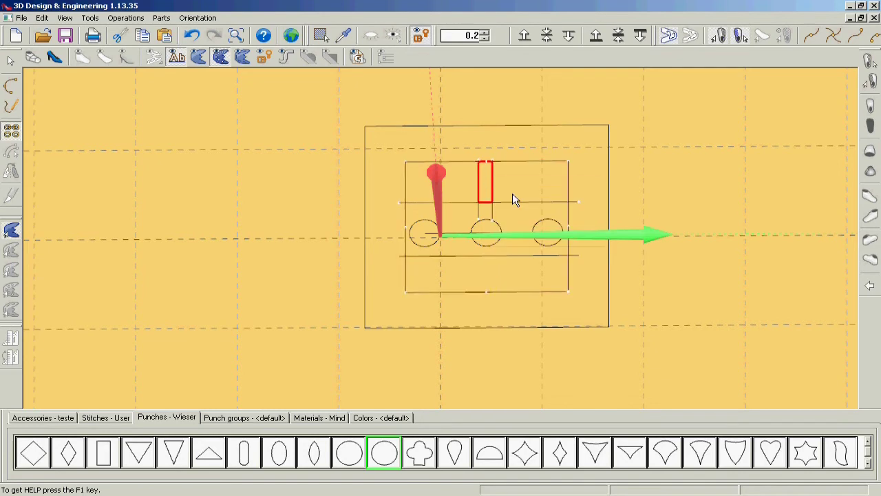
mouse_move(515, 197)
middle_mouse_down()
mouse_move(539, 229)
mouse_move(571, 230)
middle_mouse_up()
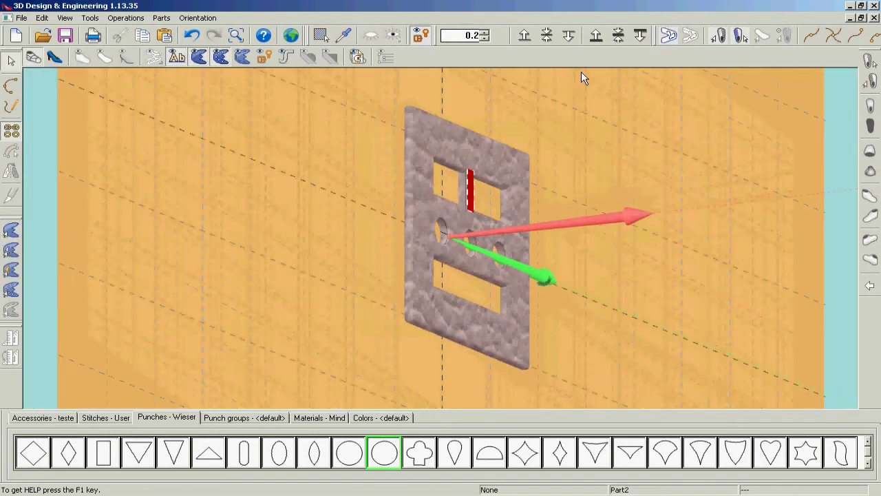
Step: Set the centre strip's edges to Use solid color in its Edge properties
left_click(528, 38)
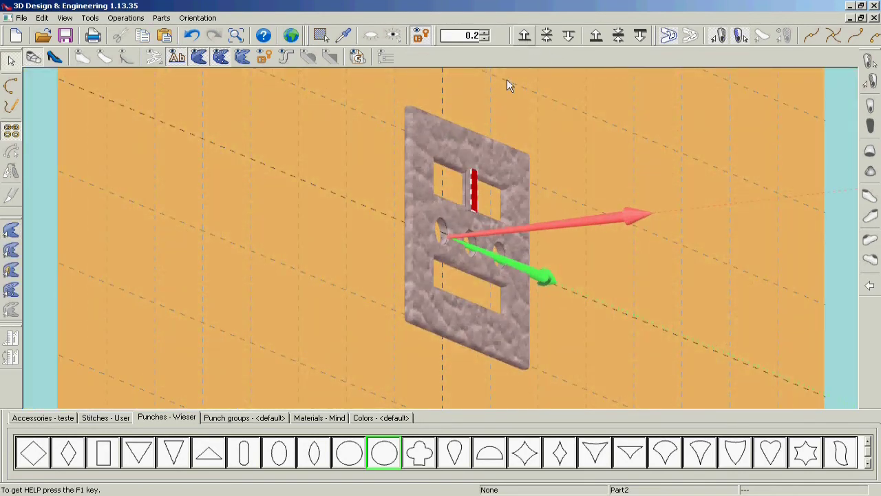
right_click(470, 188)
left_click(511, 288)
left_click(366, 206)
left_click(487, 383)
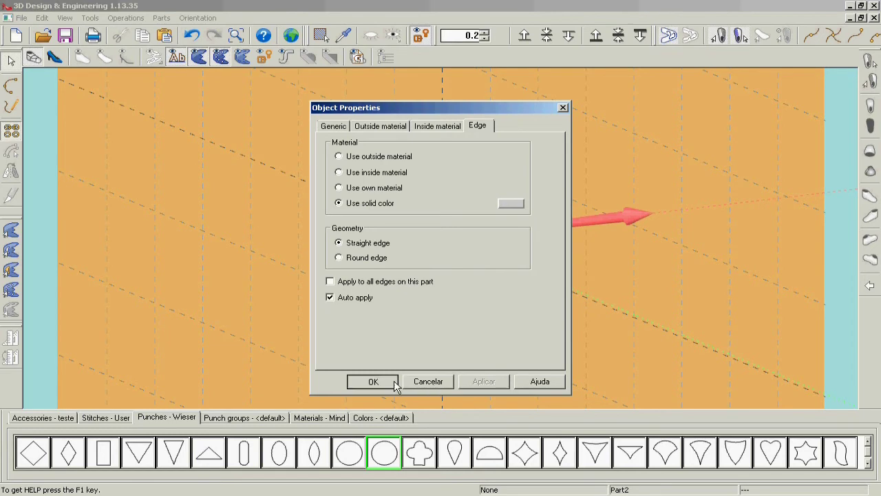
left_click(394, 382)
left_click(702, 129)
mouse_move(539, 230)
middle_mouse_down()
mouse_move(375, 234)
mouse_move(474, 247)
mouse_move(500, 216)
mouse_move(455, 293)
mouse_move(437, 287)
mouse_move(480, 293)
middle_mouse_up()
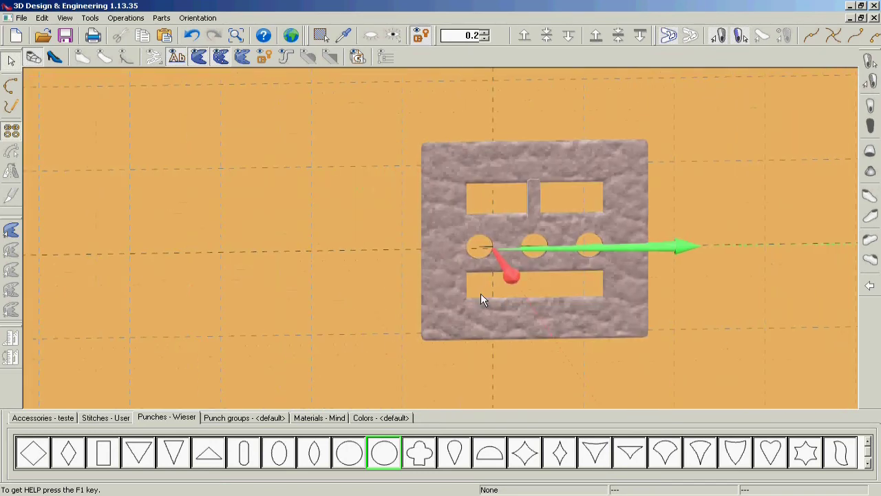
Step: Apply the gold material from the Mind collection to the buckle plate and centre strip
left_click(343, 418)
left_click(333, 393)
left_click(458, 328)
left_click(461, 329)
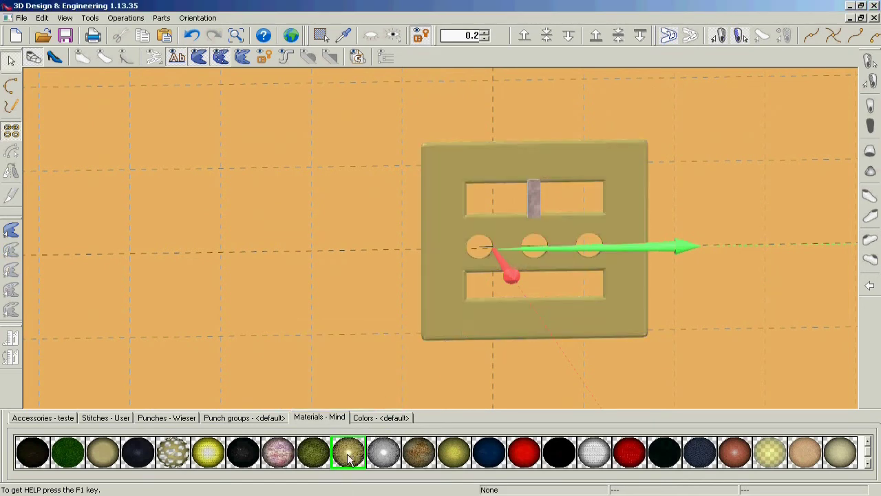
left_click(531, 198)
key("Right")
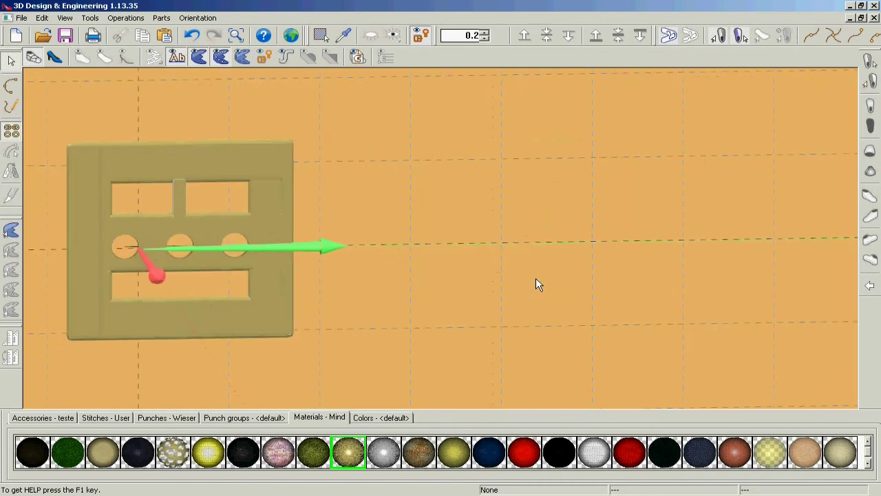
Step: Preview the buckle rotated 90° up, down, left and right
left_click(198, 18)
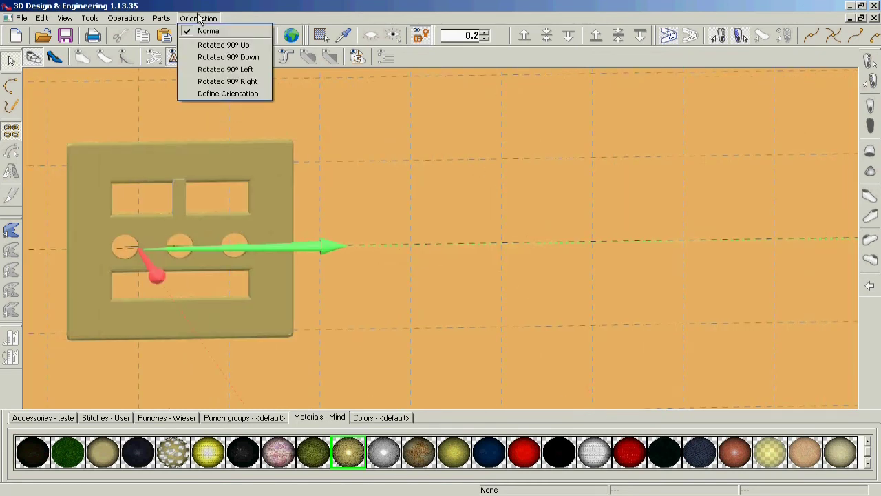
left_click(215, 44)
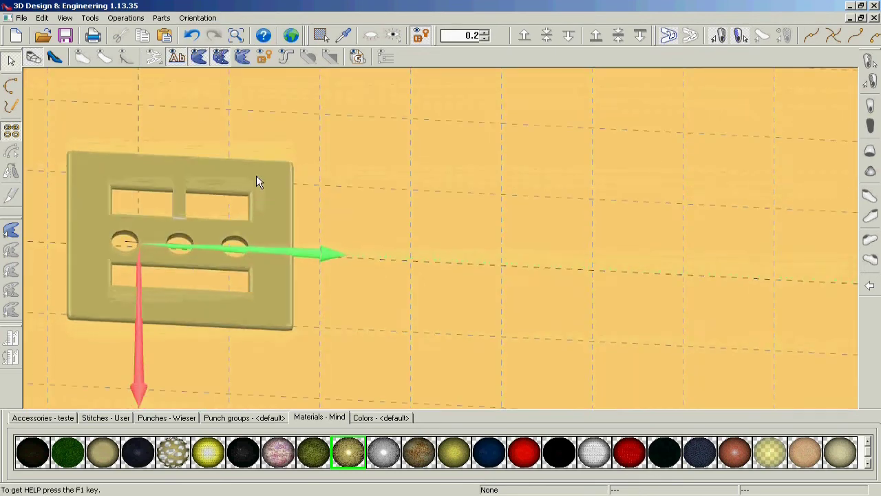
left_click(199, 18)
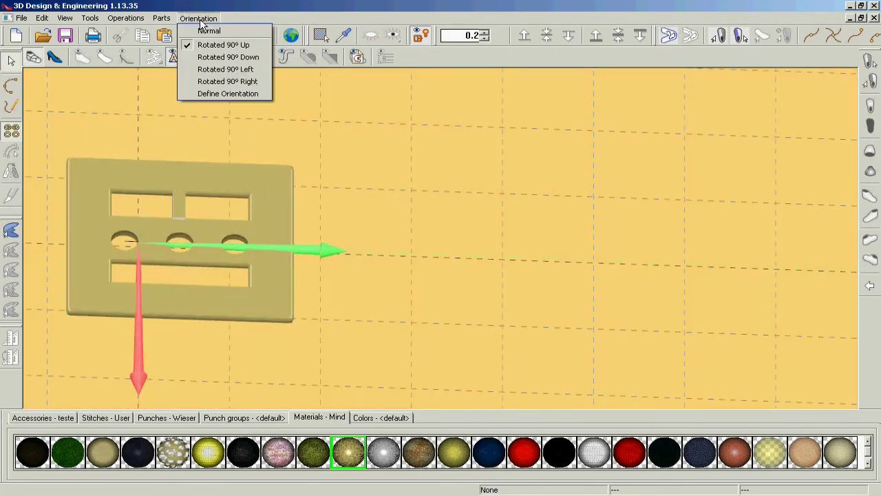
left_click(219, 57)
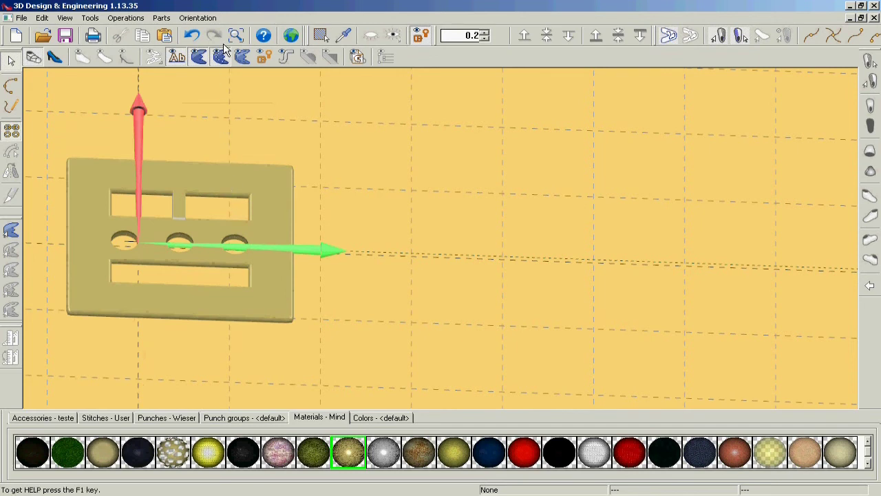
left_click(198, 19)
left_click(223, 70)
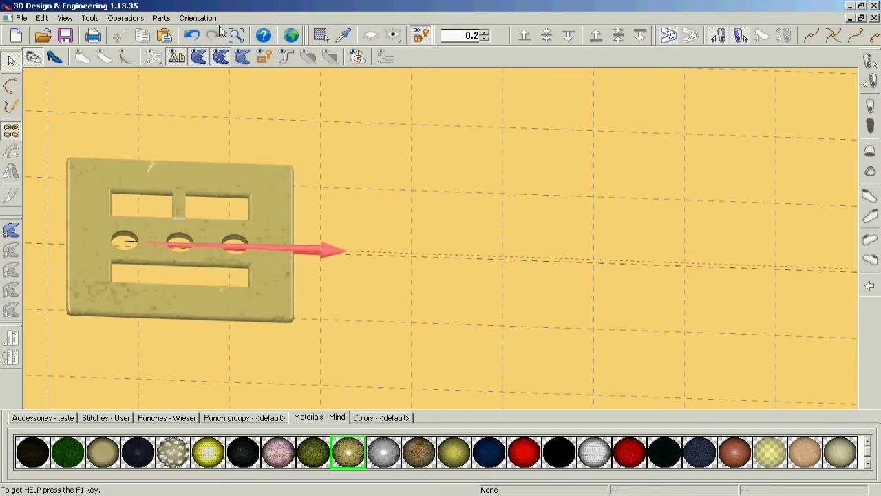
left_click(198, 18)
left_click(222, 81)
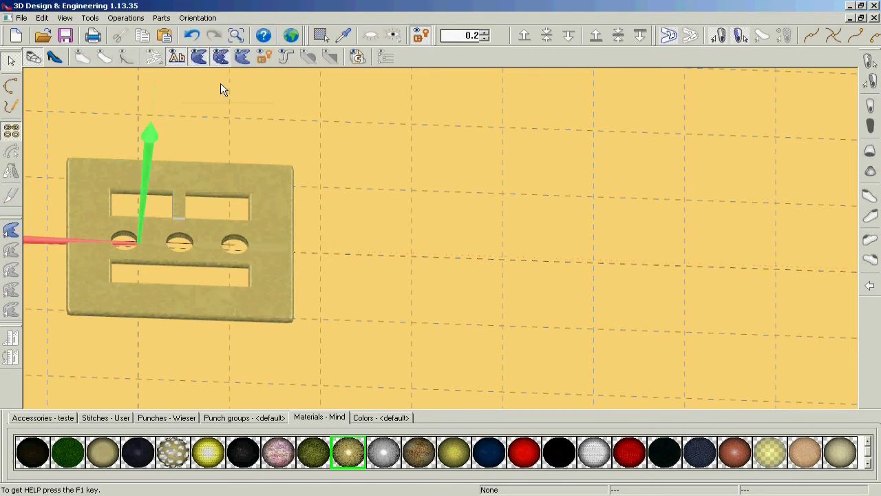
Step: Define a custom orientation by dragging the green axis toward the red axis, then restore Normal orientation
left_click(198, 18)
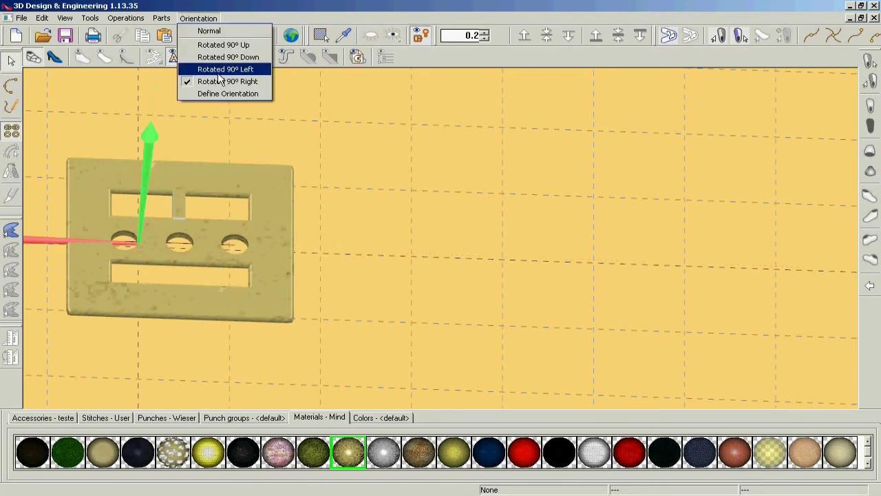
left_click(231, 92)
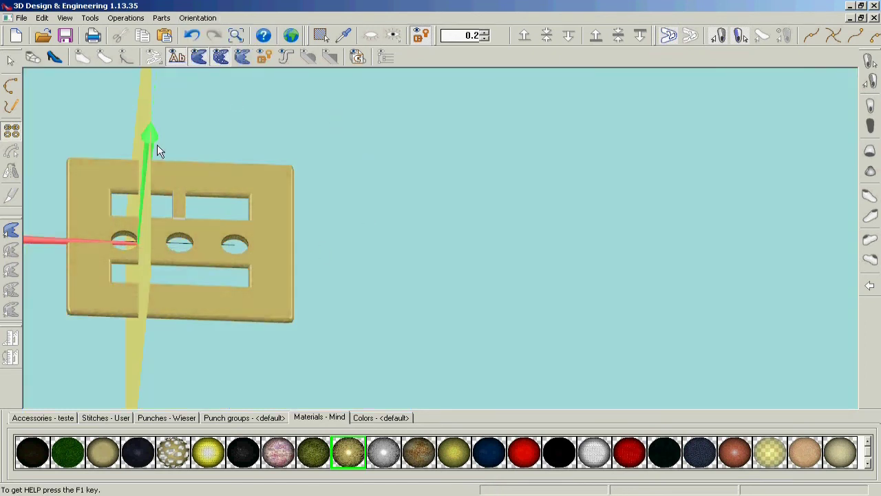
mouse_move(153, 133)
left_mouse_down()
mouse_move(192, 224)
mouse_move(193, 247)
left_mouse_up()
left_click(195, 19)
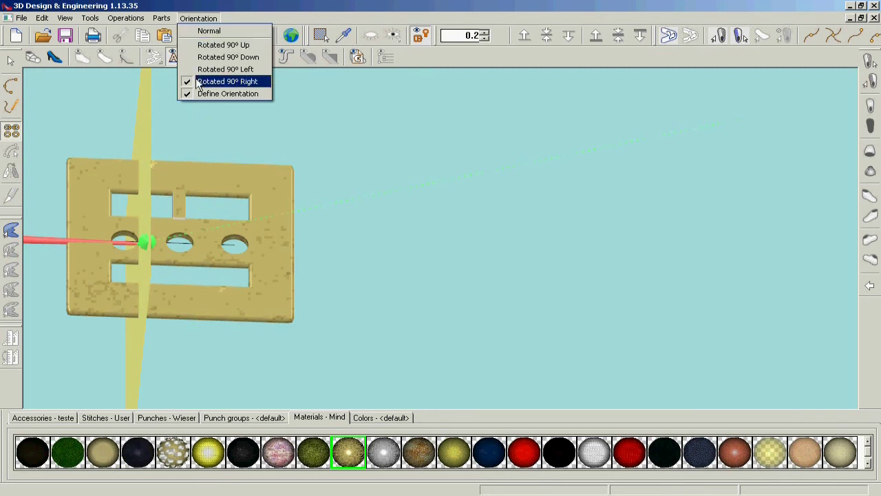
left_click(205, 97)
left_click(199, 19)
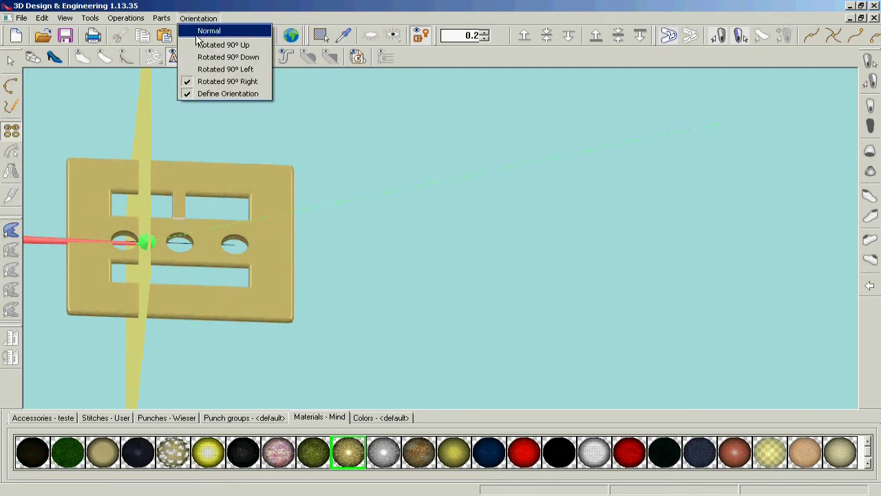
left_click(200, 31)
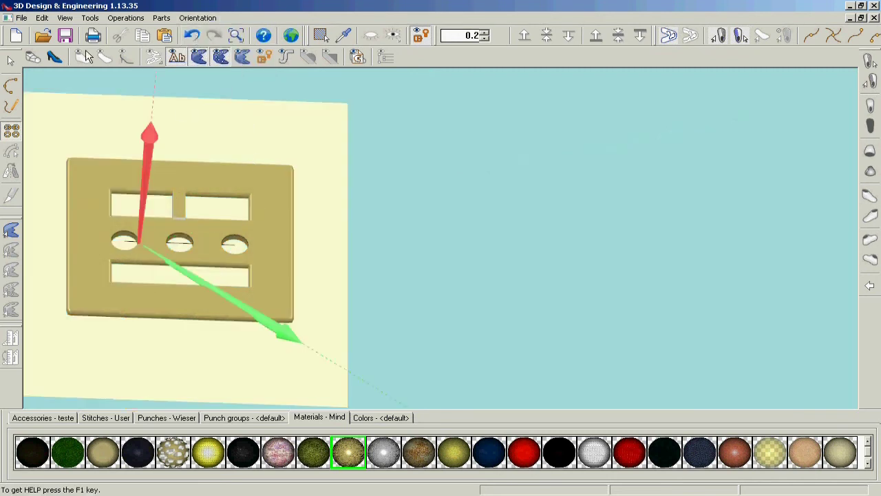
left_click(21, 19)
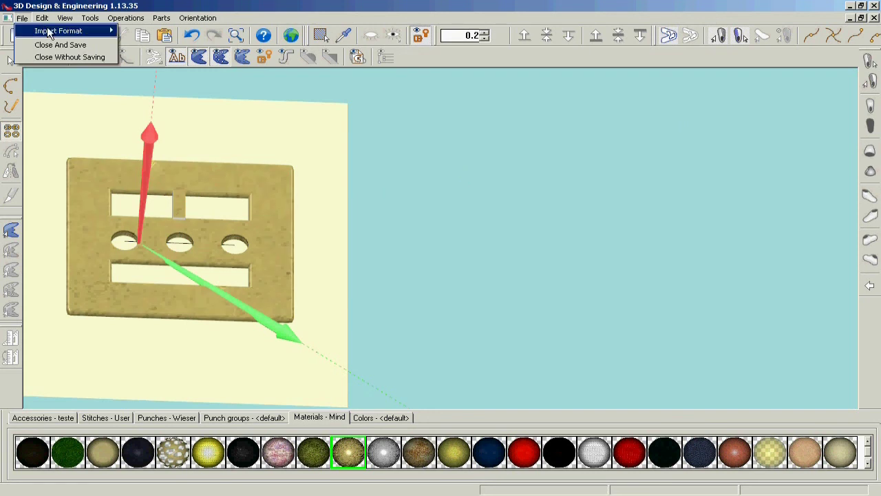
Step: Close and save the buckle, returning to the new-last-18.S3D shoe model
left_click(78, 48)
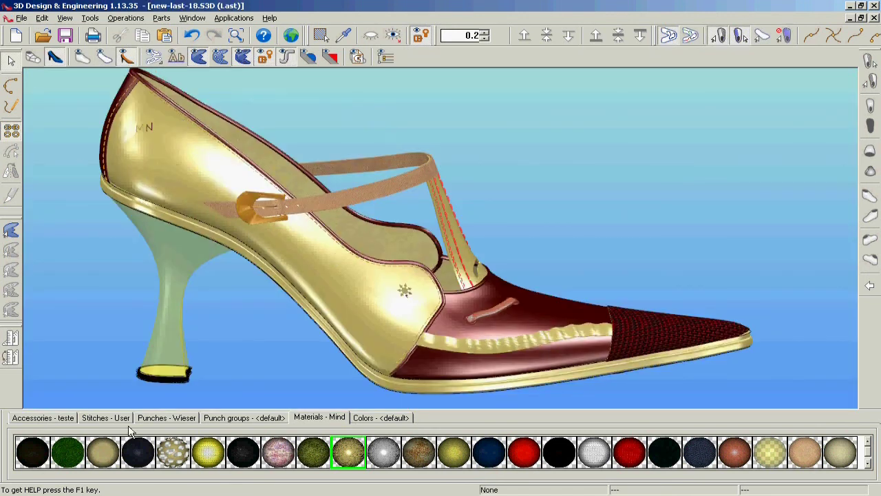
Step: Show the Accessories - teste library listing the shoe's five accessories
left_click(64, 419)
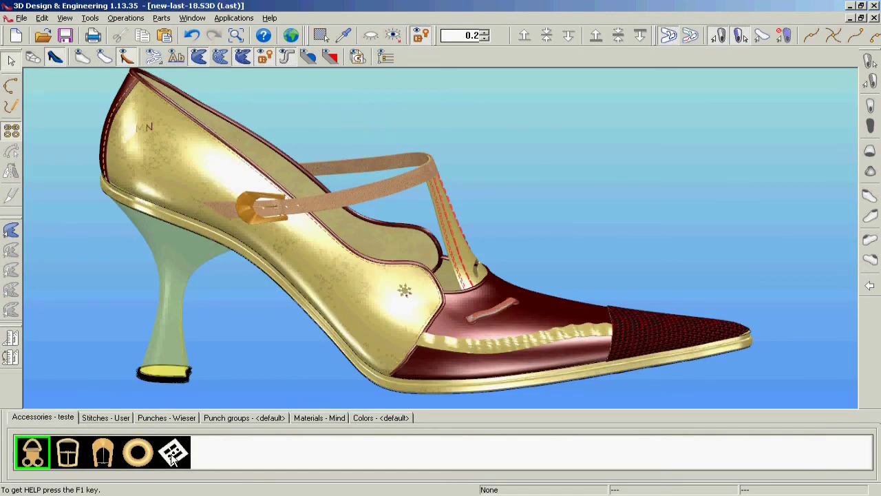